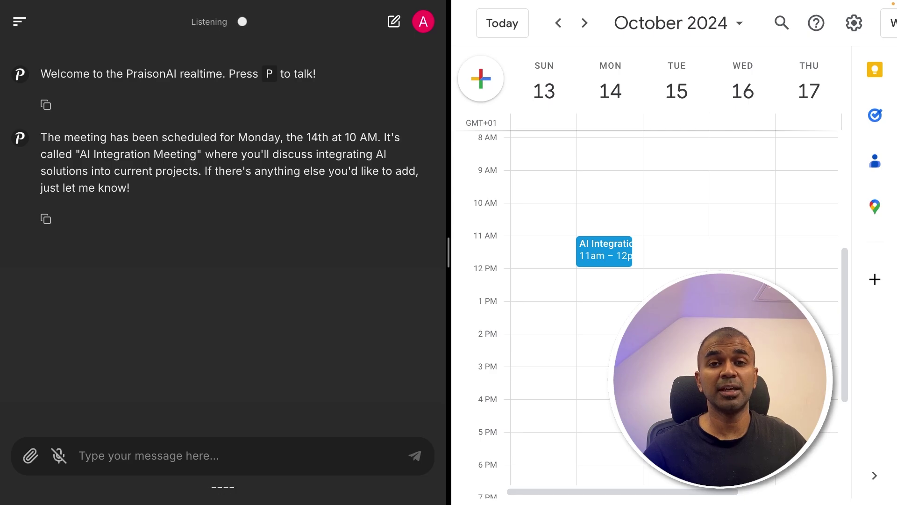
Ask the voice assistant to retitle the meeting 'AI Collaboration' and move it to Tuesday, 15 October.
{"action": "left_click", "coordinate": [672, 252]}
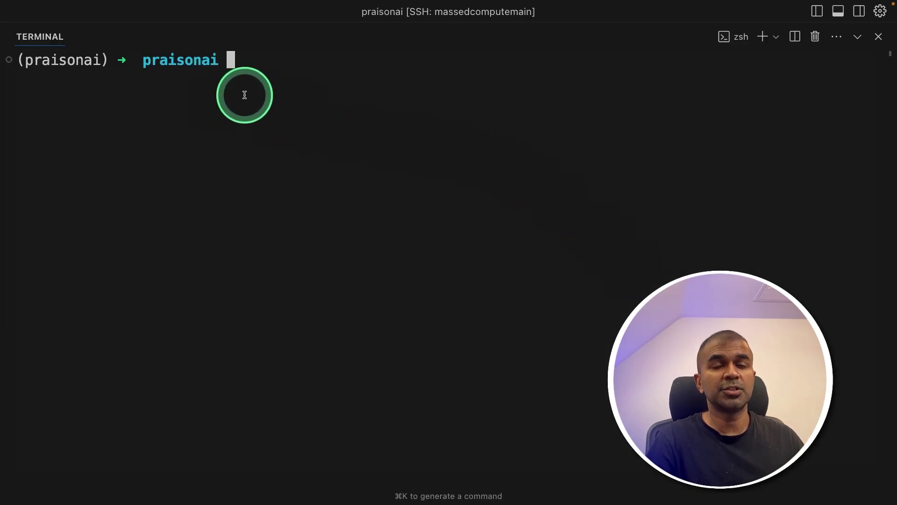
Run pip install "praisonai[realtime]", export OPENAI_API_KEY, then start praisonai realtime.
{"action": "type", "text": "pip install \"praisonai[realtime]\""}
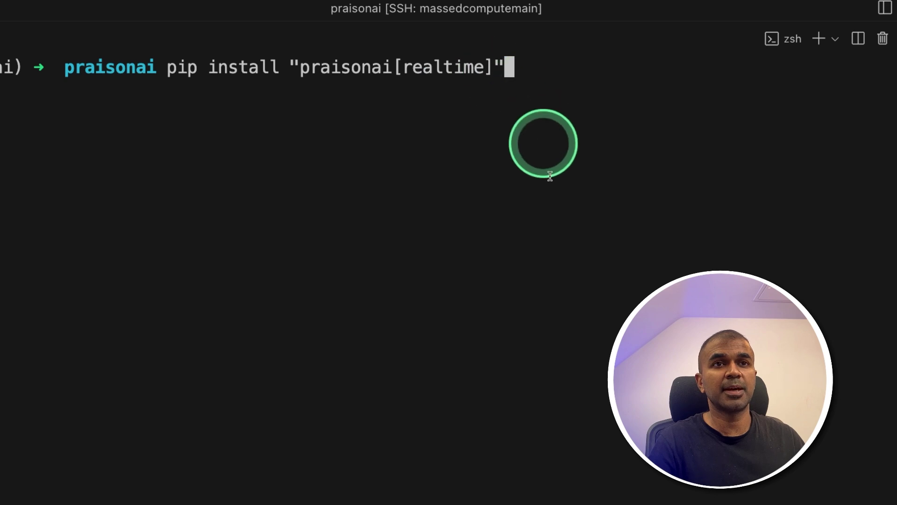
{"action": "key", "text": "Return"}
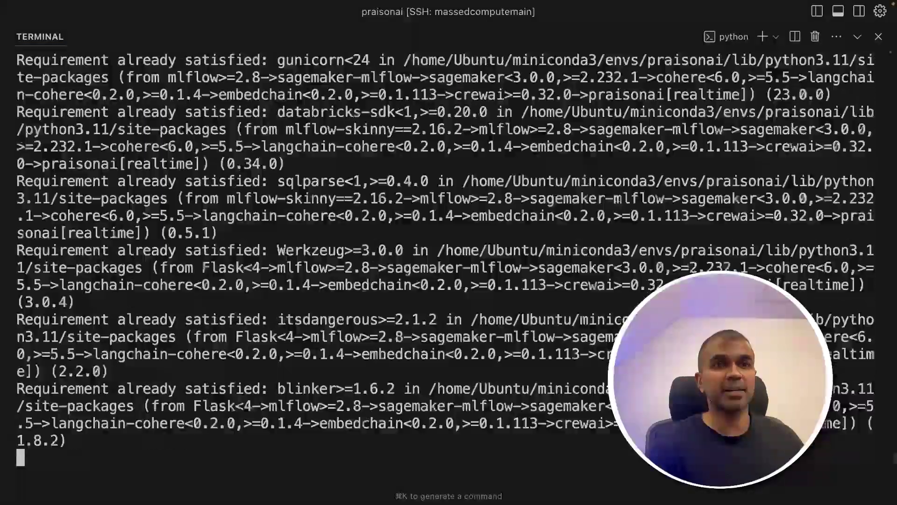
{"action": "left_click_drag", "start_coordinate": [226, 59], "coordinate": [580, 63]}
{"action": "key", "text": "Return"}
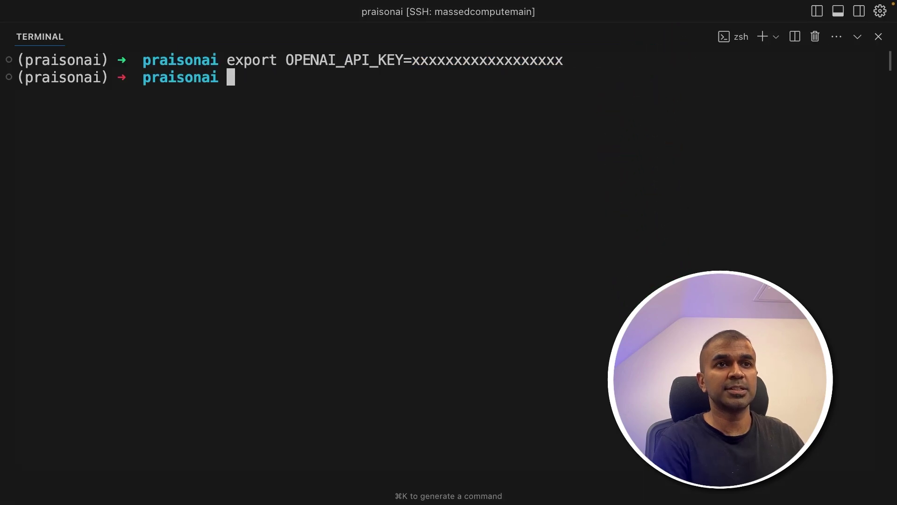
{"action": "type", "text": "praisonai"}
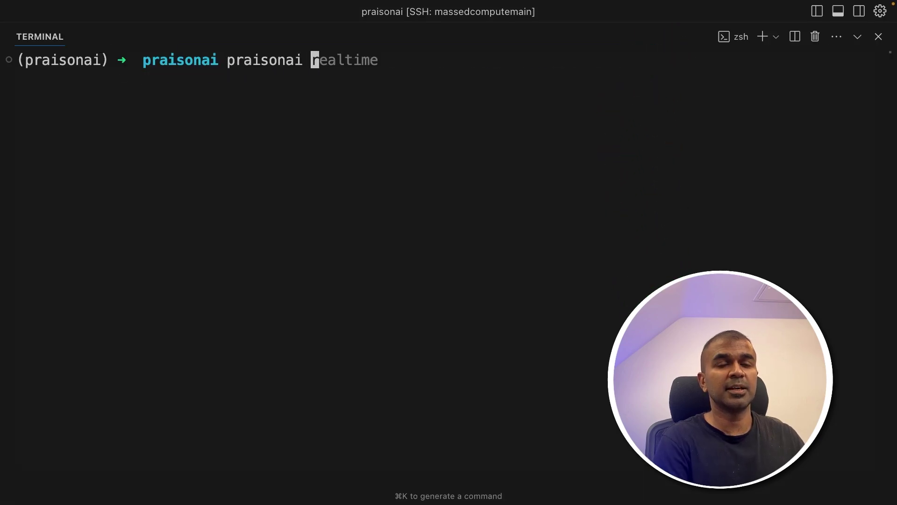
{"action": "key", "text": "Right"}
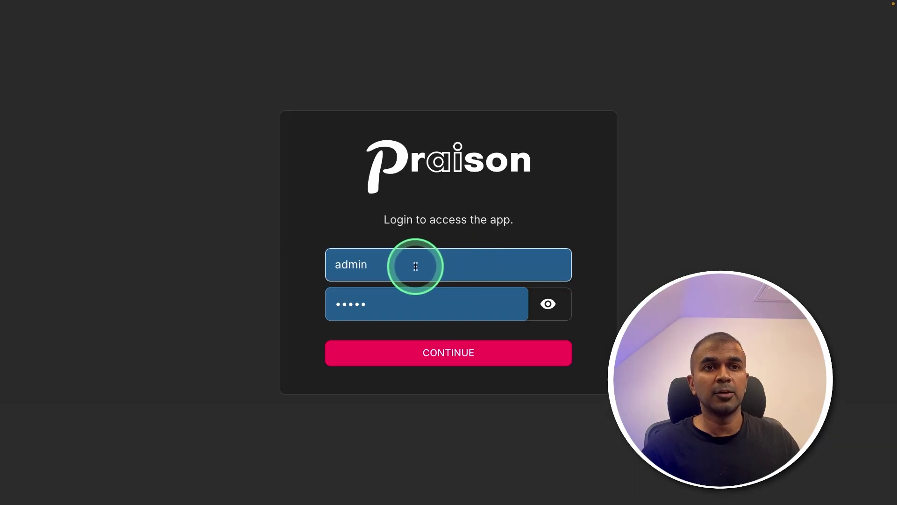
Log in to PraisonAI Realtime with the autofilled username and password.
{"action": "left_click_drag", "start_coordinate": [413, 265], "coordinate": [291, 260]}
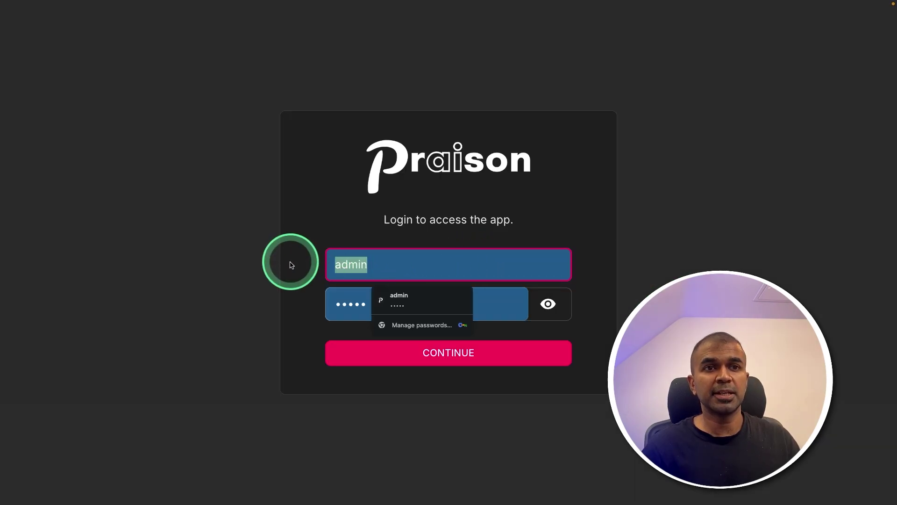
{"action": "left_click_drag", "start_coordinate": [341, 289], "coordinate": [322, 301]}
{"action": "left_click", "coordinate": [400, 351]}
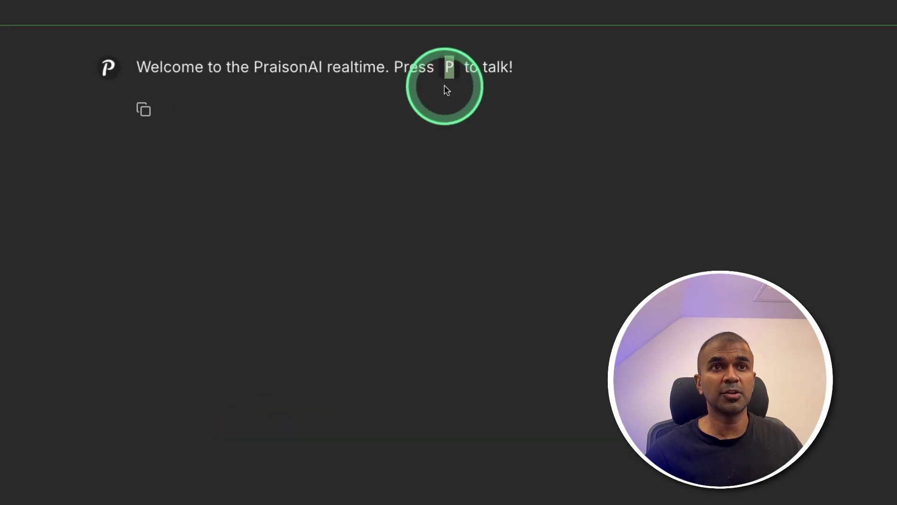
{"action": "right_click", "coordinate": [451, 77]}
{"action": "key", "text": "Escape"}
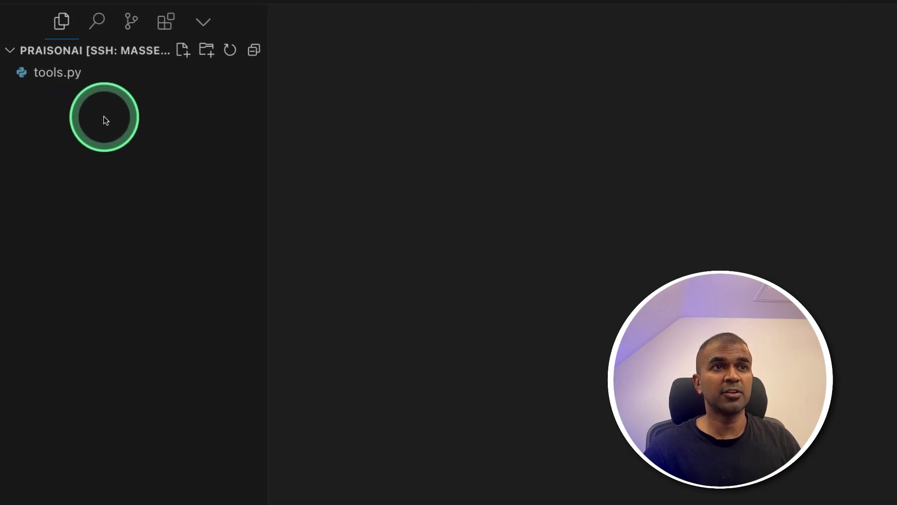
Open tools.py and inspect the check_calendar definition with its start_time and end_time parameters.
{"action": "left_click", "coordinate": [58, 81]}
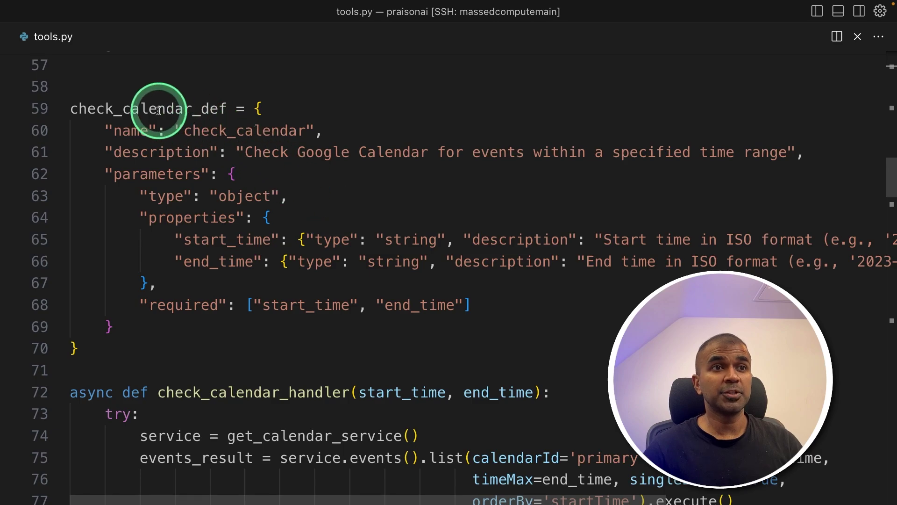
{"action": "double_click", "coordinate": [236, 136]}
{"action": "key", "text": "ctrl+shift+super+Right"}
{"action": "key", "text": "ctrl+shift+super+Right"}
{"action": "key", "text": "ctrl+shift+super+Right"}
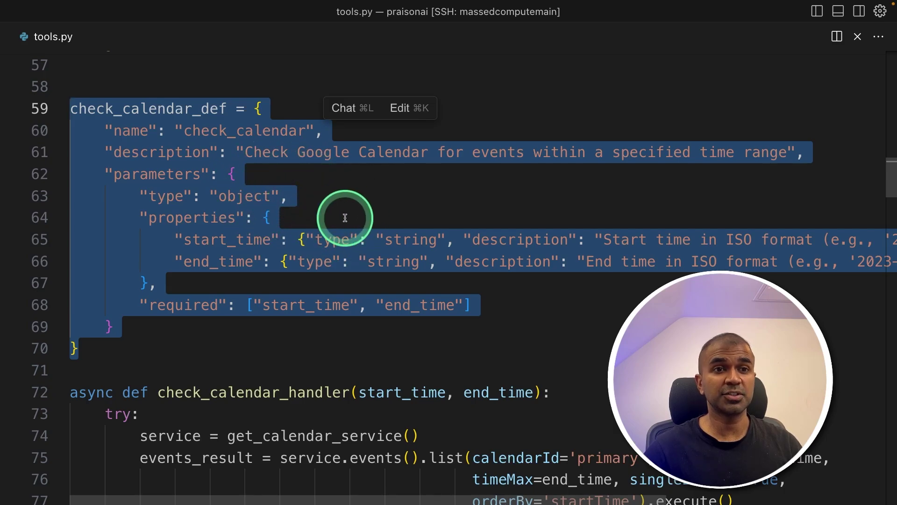
{"action": "double_click", "coordinate": [242, 124]}
{"action": "scroll", "coordinate": [302, 261], "scroll_direction": "down", "scroll_amount": 3}
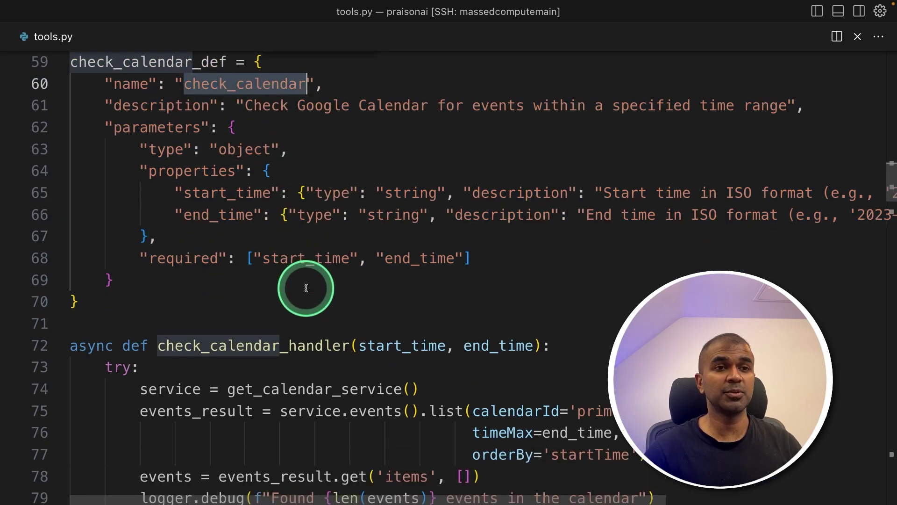
{"action": "scroll", "coordinate": [301, 320], "scroll_direction": "up", "scroll_amount": 3}
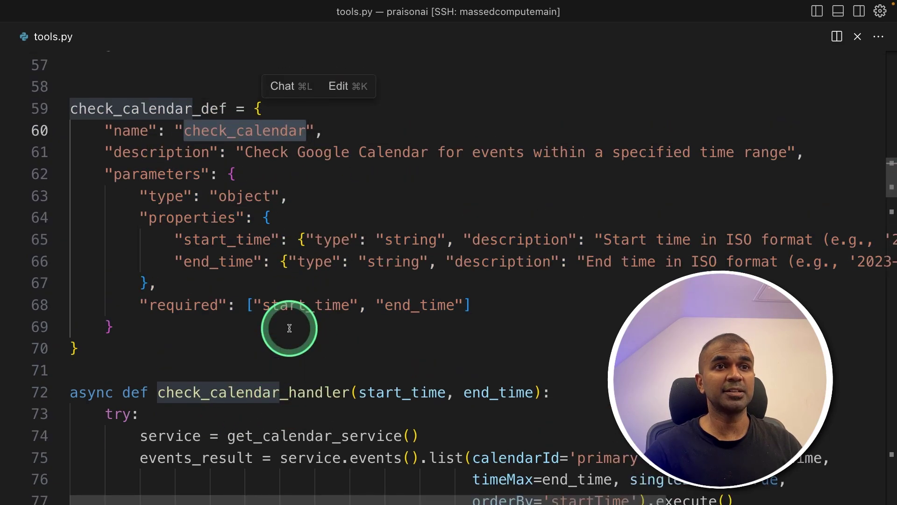
{"action": "double_click", "coordinate": [218, 239]}
{"action": "double_click", "coordinate": [217, 261]}
Review check_calendar_handler, from extracting event items to returning json.dumps(events).
{"action": "scroll", "coordinate": [230, 360], "scroll_direction": "down", "scroll_amount": 3}
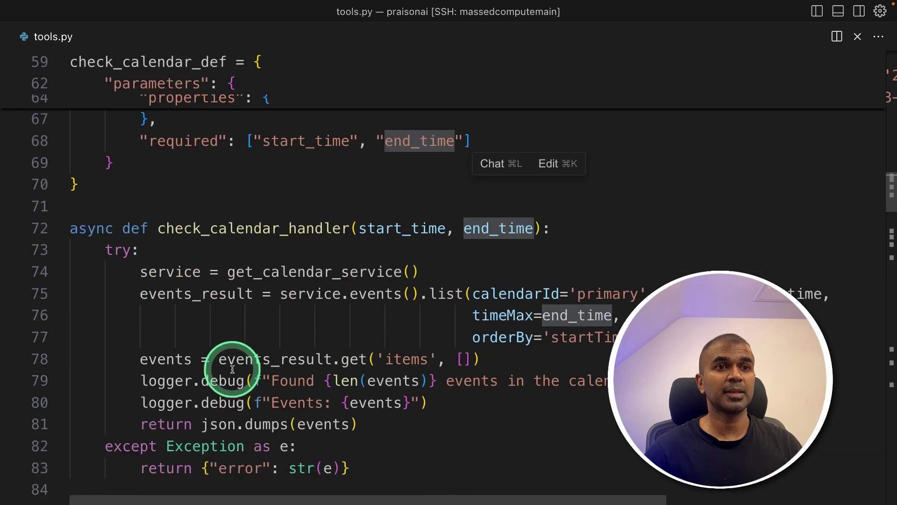
{"action": "left_click", "coordinate": [269, 229]}
{"action": "double_click", "coordinate": [267, 229]}
{"action": "scroll", "coordinate": [267, 262], "scroll_direction": "down", "scroll_amount": 1}
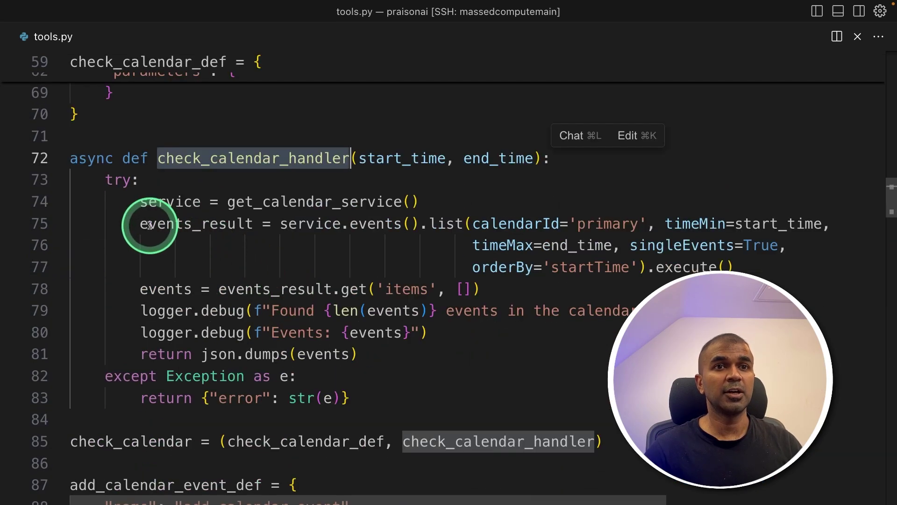
{"action": "left_click_drag", "start_coordinate": [149, 223], "coordinate": [640, 223]}
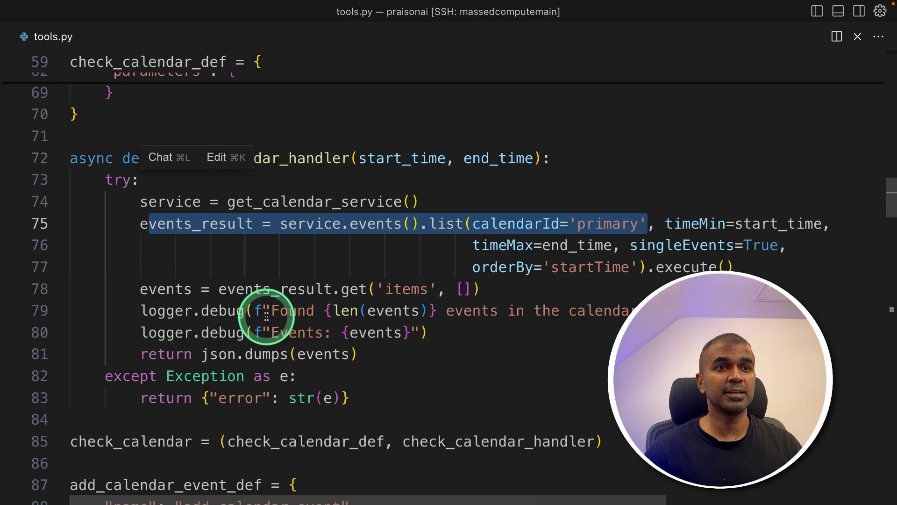
{"action": "left_click_drag", "start_coordinate": [148, 289], "coordinate": [484, 291]}
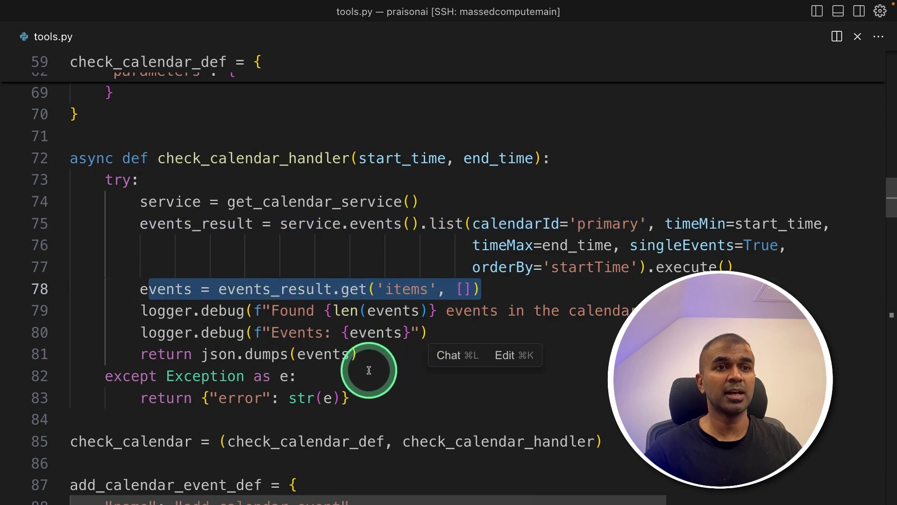
{"action": "left_click_drag", "start_coordinate": [359, 354], "coordinate": [123, 355]}
{"action": "scroll", "coordinate": [351, 374], "scroll_direction": "down", "scroll_amount": 5}
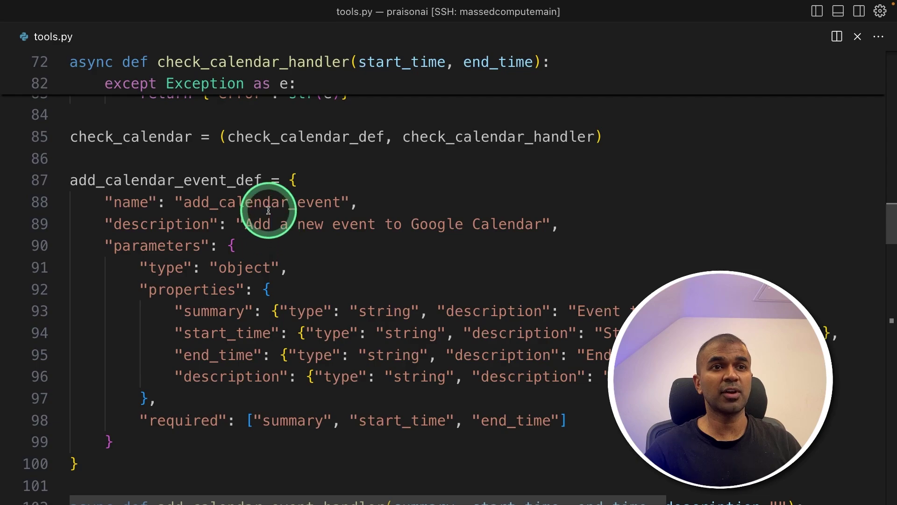
Go through the add_calendar_event, list_calendar_events, update_calendar_event and delete_calendar_event tool definitions.
{"action": "double_click", "coordinate": [240, 145]}
{"action": "scroll", "coordinate": [308, 376], "scroll_direction": "down", "scroll_amount": 2}
{"action": "scroll", "coordinate": [308, 377], "scroll_direction": "down", "scroll_amount": 10}
{"action": "double_click", "coordinate": [290, 152]}
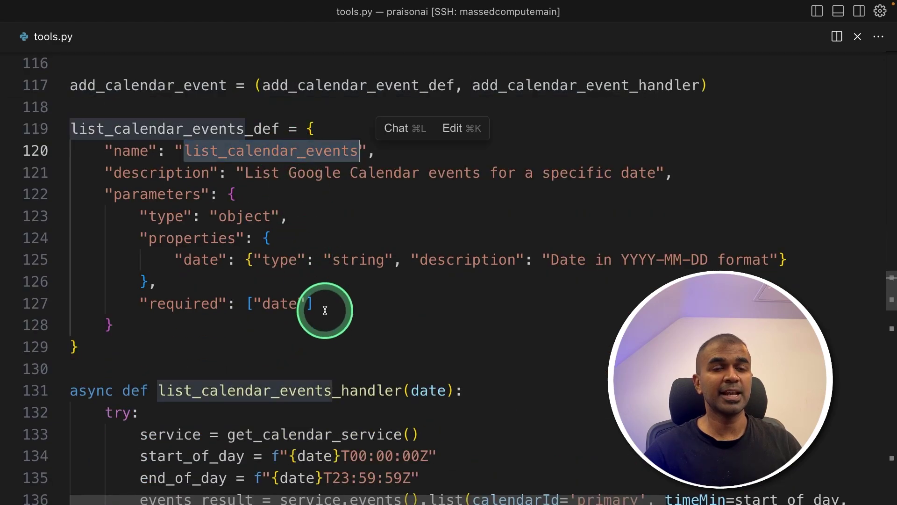
{"action": "scroll", "coordinate": [324, 310], "scroll_direction": "down", "scroll_amount": 9}
{"action": "double_click", "coordinate": [298, 201]}
{"action": "scroll", "coordinate": [327, 271], "scroll_direction": "down", "scroll_amount": 12}
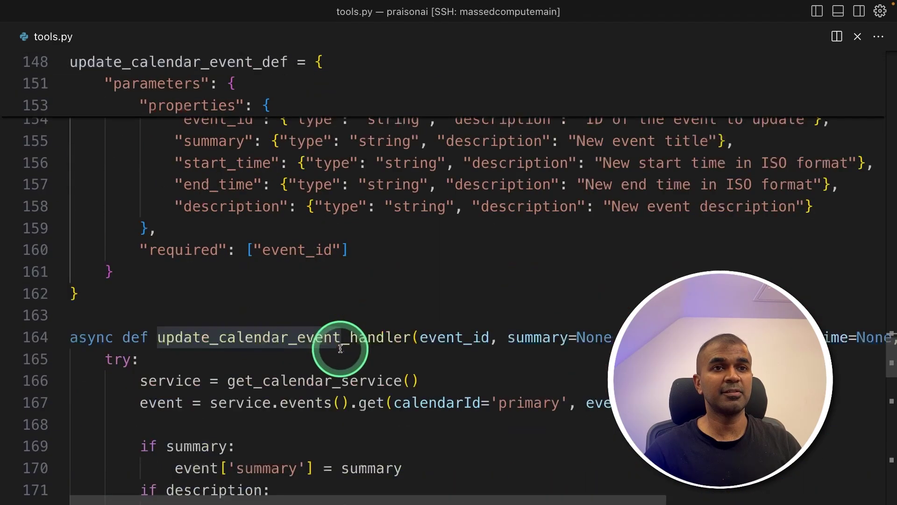
{"action": "double_click", "coordinate": [300, 160]}
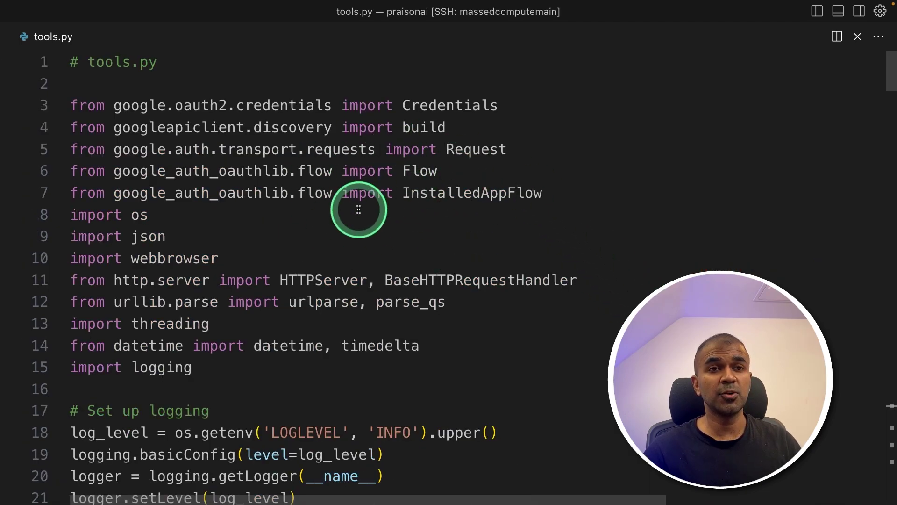
{"action": "type", "text": "pip install goo"}
Install the google-auth-oauthlib and google-api-python-client packages.
{"action": "key", "text": "Right"}
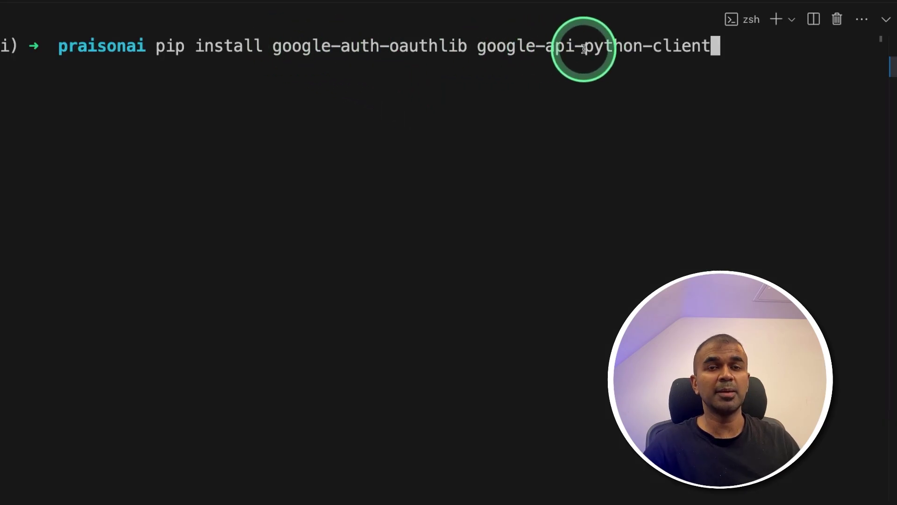
{"action": "key", "text": "Return"}
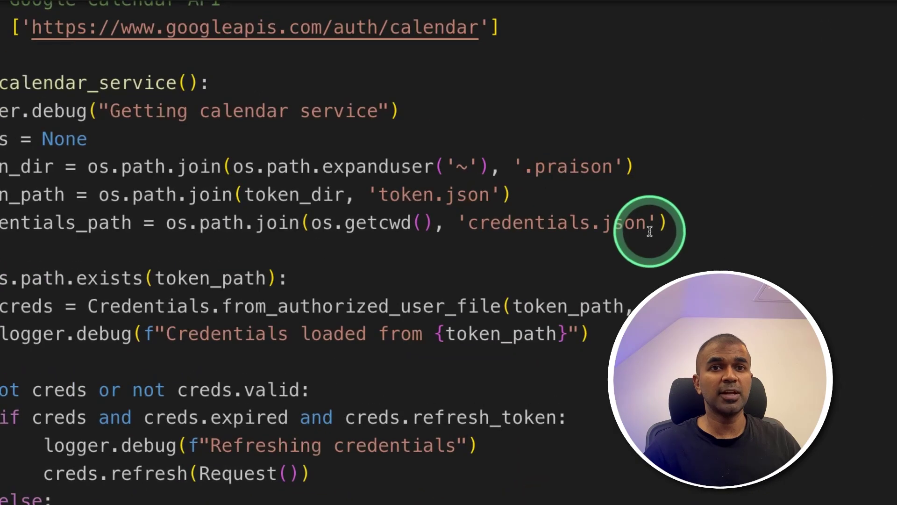
{"action": "left_click_drag", "start_coordinate": [646, 223], "coordinate": [467, 224]}
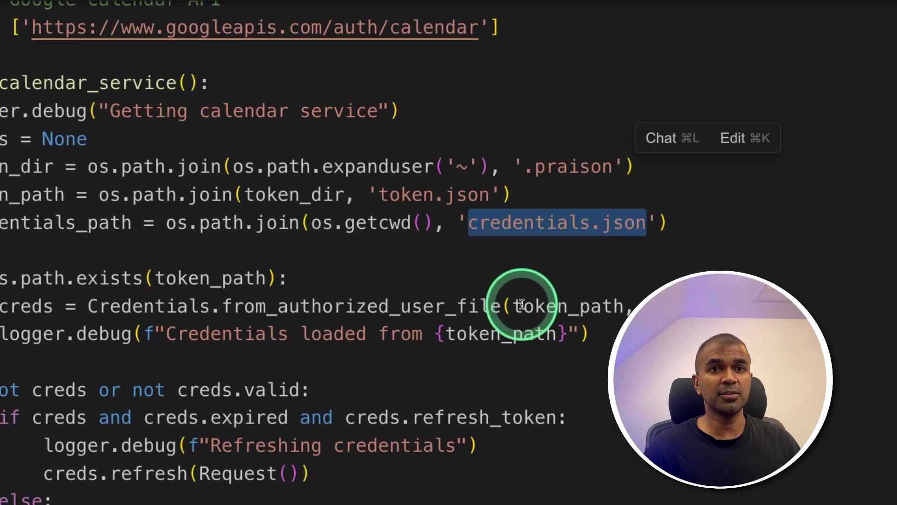
Create an empty credentials.json file in the project folder.
{"action": "right_click", "coordinate": [92, 142]}
{"action": "left_click", "coordinate": [104, 146]}
{"action": "type", "text": "credent"}
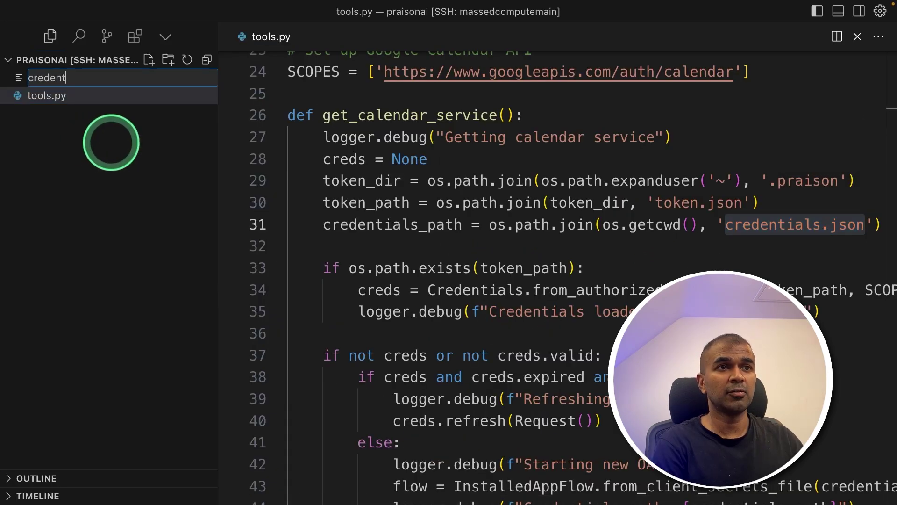
{"action": "type", "text": "ials.json"}
{"action": "key", "text": "Return"}
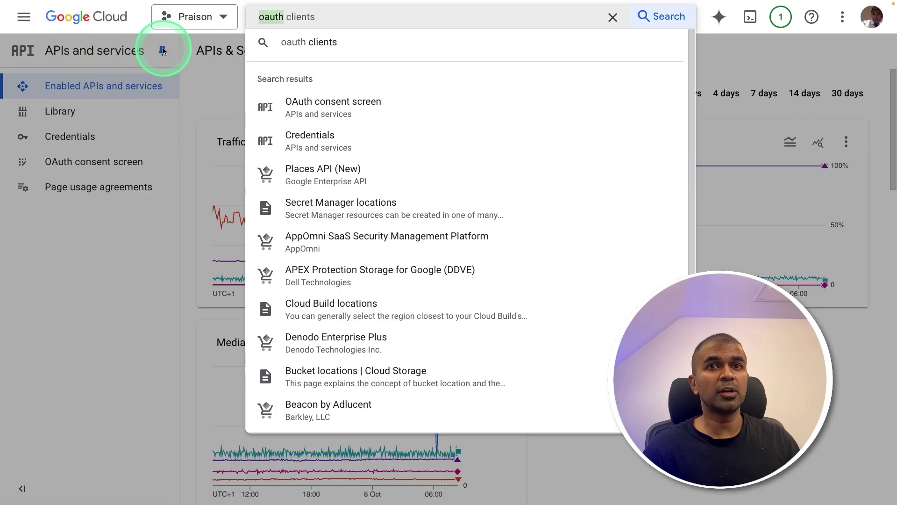
Start a new OAuth client ID of type Web application named 'Test' from Credentials.
{"action": "key", "text": "ctrl+a"}
{"action": "type", "text": "Credn"}
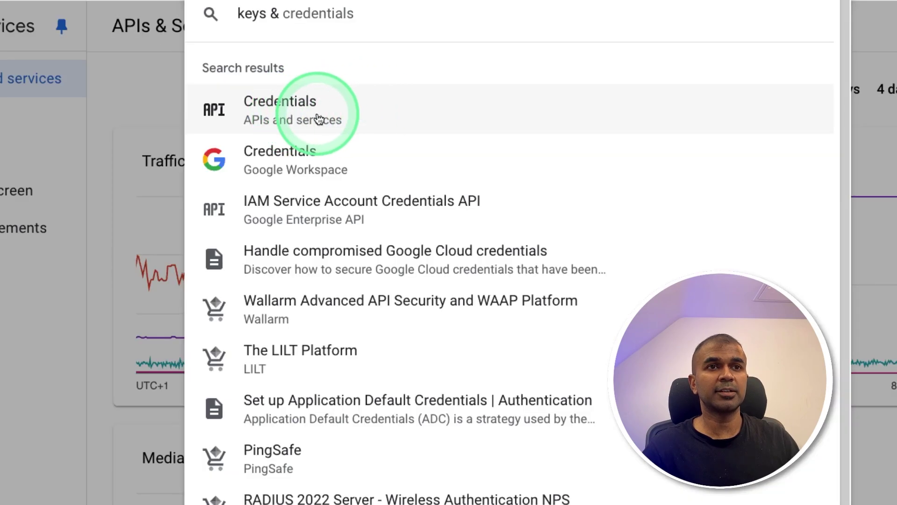
{"action": "left_click", "coordinate": [329, 114]}
{"action": "left_click", "coordinate": [347, 57]}
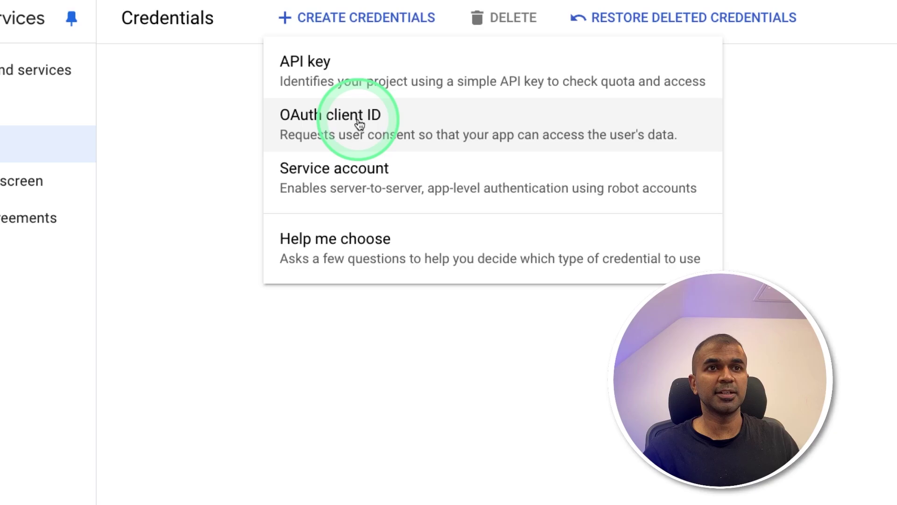
{"action": "left_click", "coordinate": [359, 124]}
{"action": "left_click", "coordinate": [294, 159]}
{"action": "left_click", "coordinate": [247, 167]}
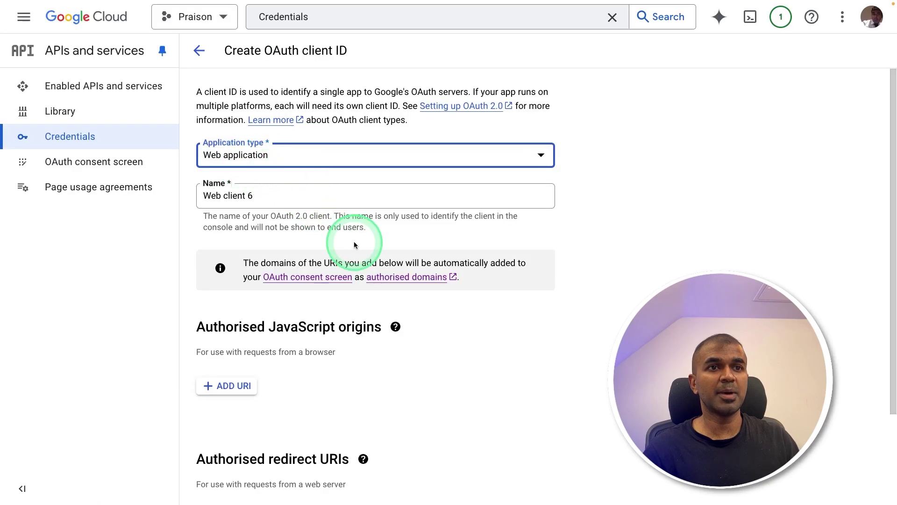
{"action": "triple_click", "coordinate": [263, 196]}
{"action": "type", "text": "Test"}
{"action": "scroll", "coordinate": [447, 298], "scroll_direction": "down", "scroll_amount": 3}
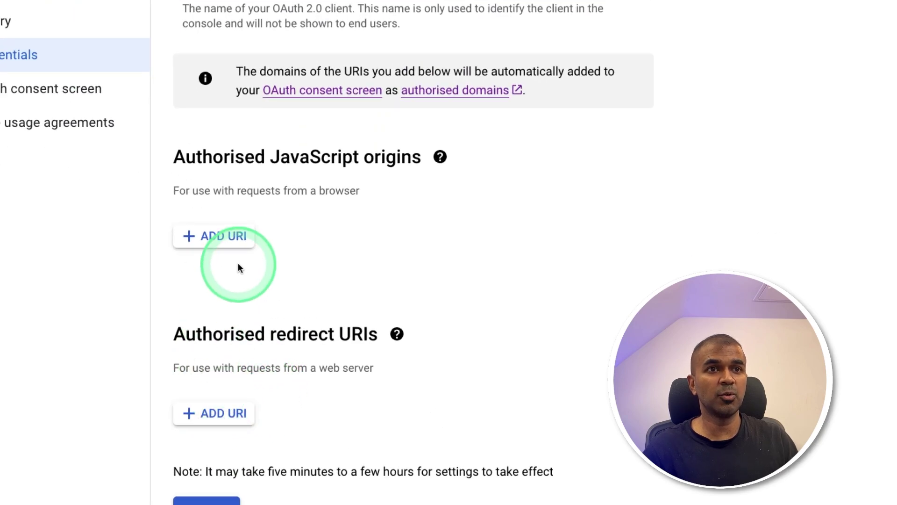
{"action": "left_click", "coordinate": [214, 236]}
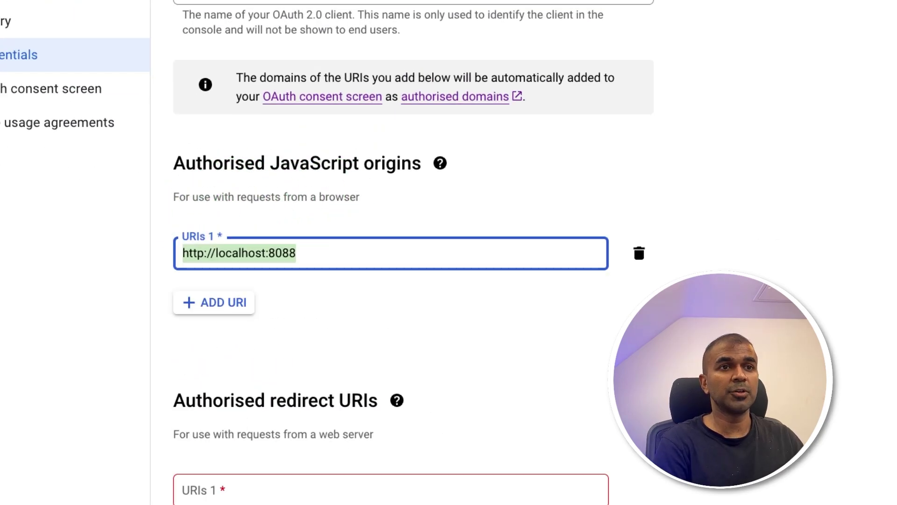
{"action": "type", "text": "http://local"}
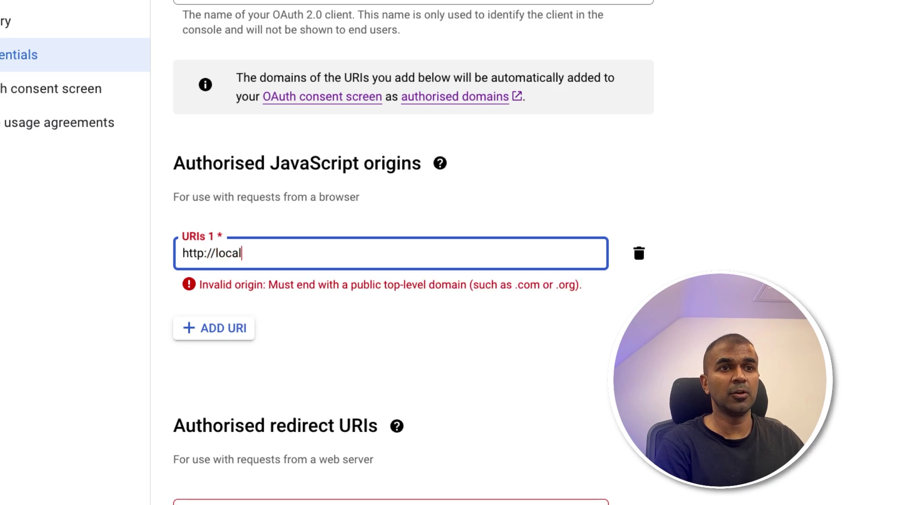
{"action": "type", "text": "host:8088"}
{"action": "key", "text": "ctrl+a"}
{"action": "key", "text": "ctrl+c"}
{"action": "scroll", "coordinate": [296, 350], "scroll_direction": "down", "scroll_amount": 3}
{"action": "left_click", "coordinate": [296, 350]}
{"action": "key", "text": "ctrl+v"}
{"action": "scroll", "coordinate": [262, 346], "scroll_direction": "up", "scroll_amount": 1}
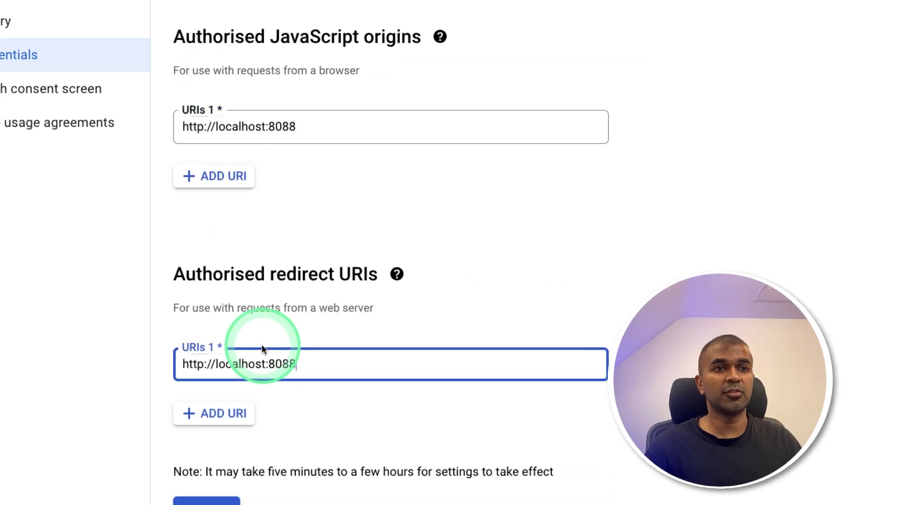
{"action": "scroll", "coordinate": [271, 374], "scroll_direction": "down", "scroll_amount": 1}
{"action": "left_click", "coordinate": [208, 476]}
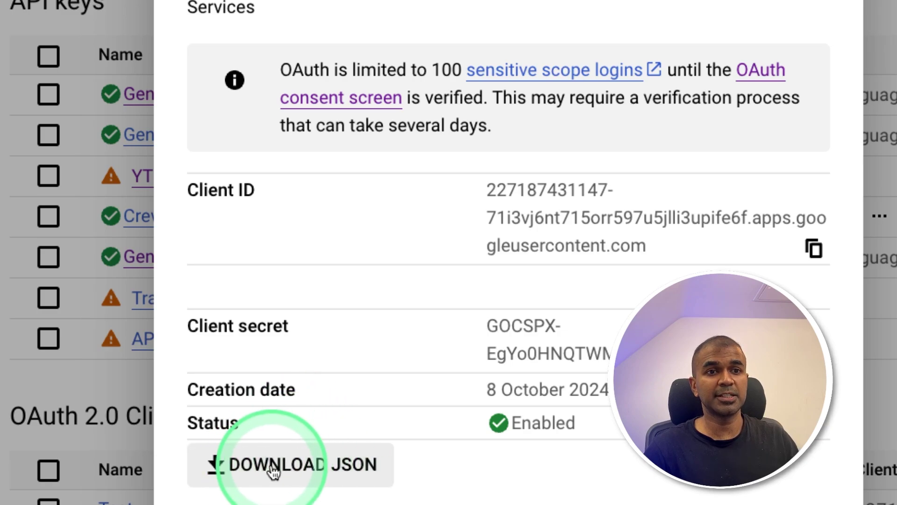
{"action": "left_click", "coordinate": [667, 241]}
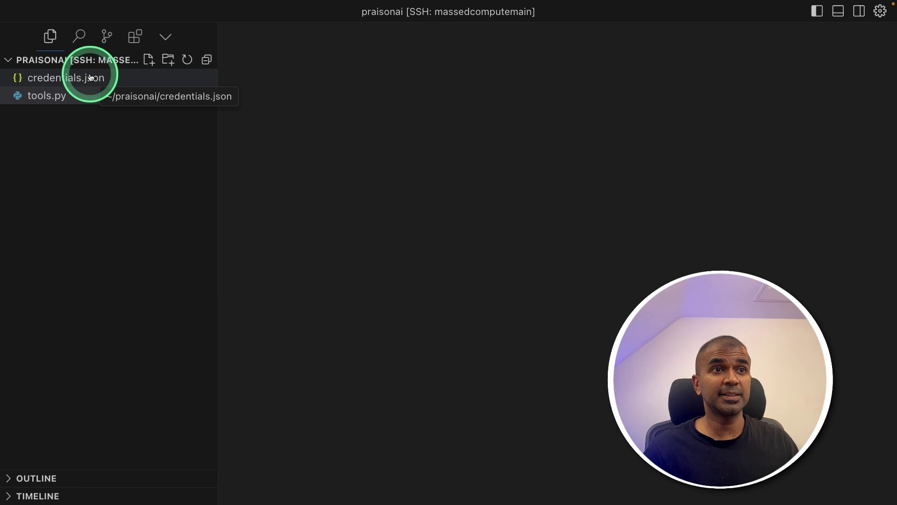
Open the terminal with the sidebar hidden and begin typing a praisonai command.
{"action": "left_click", "coordinate": [56, 93]}
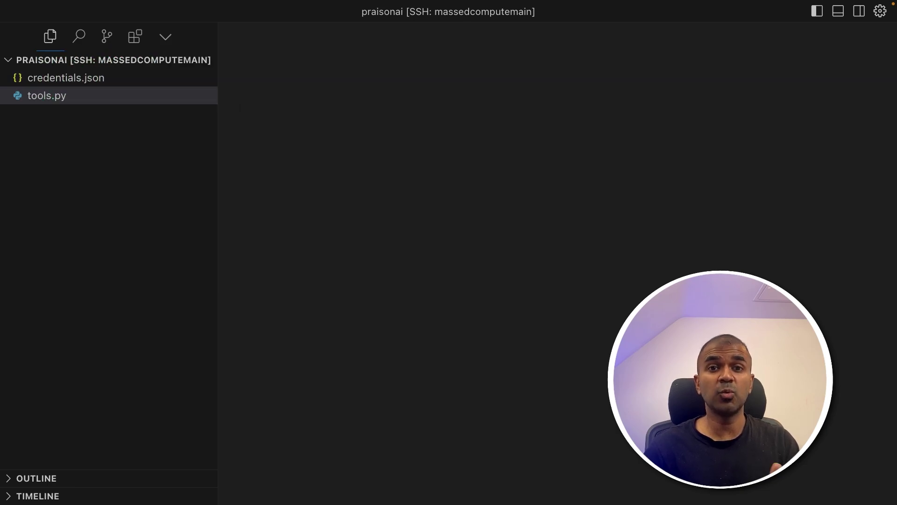
{"action": "key", "text": "ctrl+grave"}
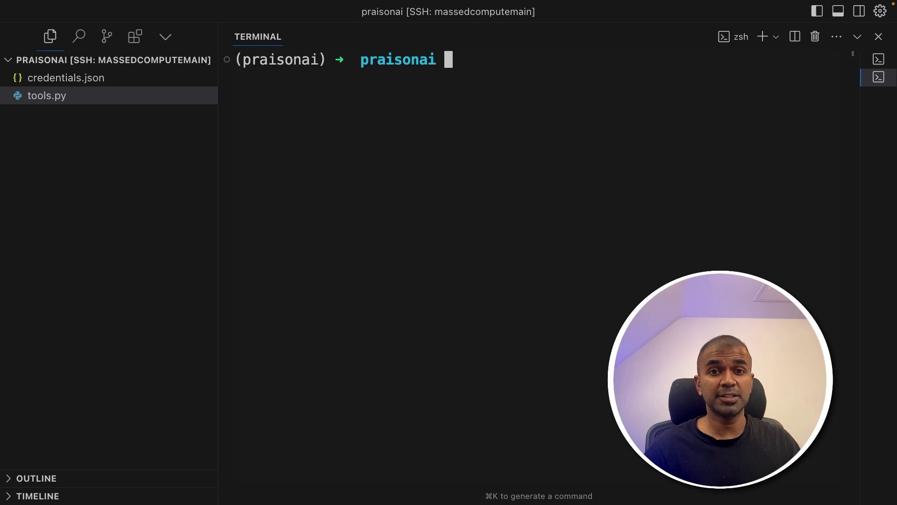
{"action": "key", "text": "super+b"}
{"action": "type", "text": "praisoa"}
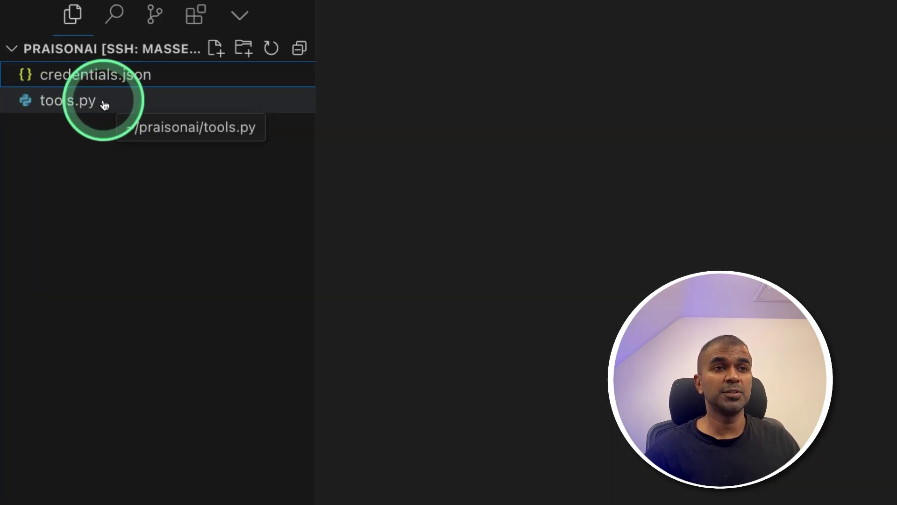
Reopen tools.py full-width and scroll down to the add_calendar_event definition.
{"action": "left_click", "coordinate": [93, 107]}
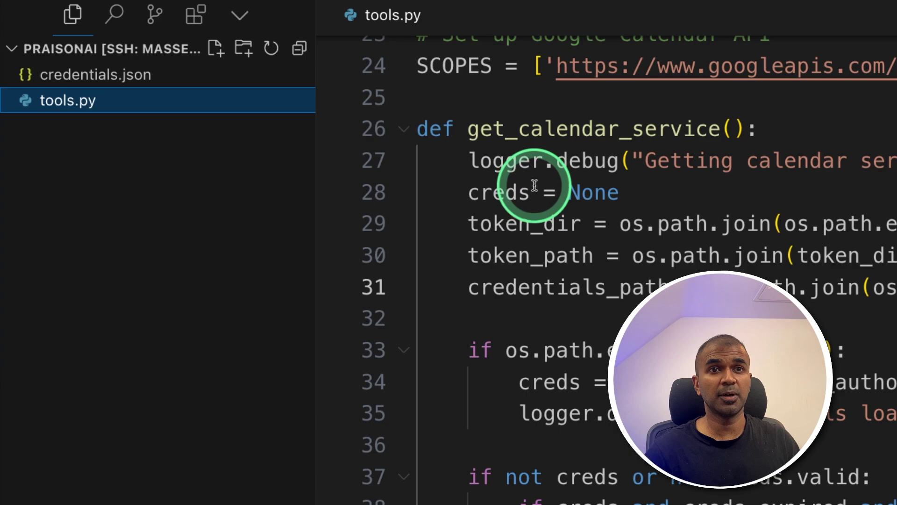
{"action": "key", "text": "ctrl+b"}
{"action": "scroll", "coordinate": [420, 236], "scroll_direction": "down", "scroll_amount": 8}
{"action": "scroll", "coordinate": [414, 238], "scroll_direction": "down", "scroll_amount": 13}
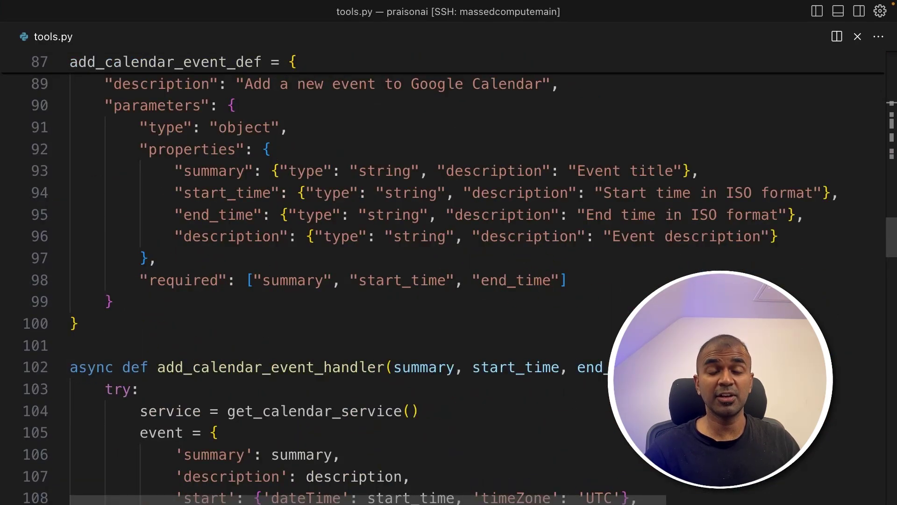
{"action": "scroll", "coordinate": [413, 239], "scroll_direction": "down", "scroll_amount": 1}
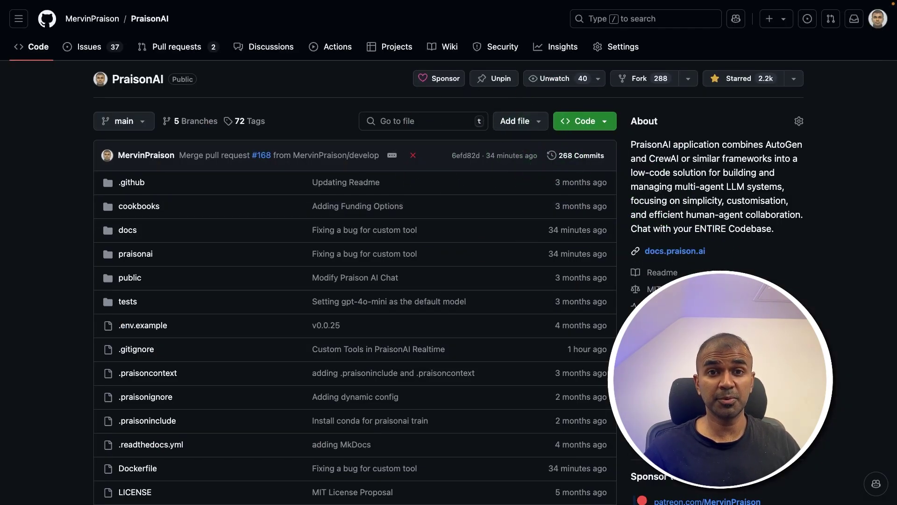
Zoom the browser in on the PraisonAI repository page.
{"action": "key", "text": "ctrl+plus"}
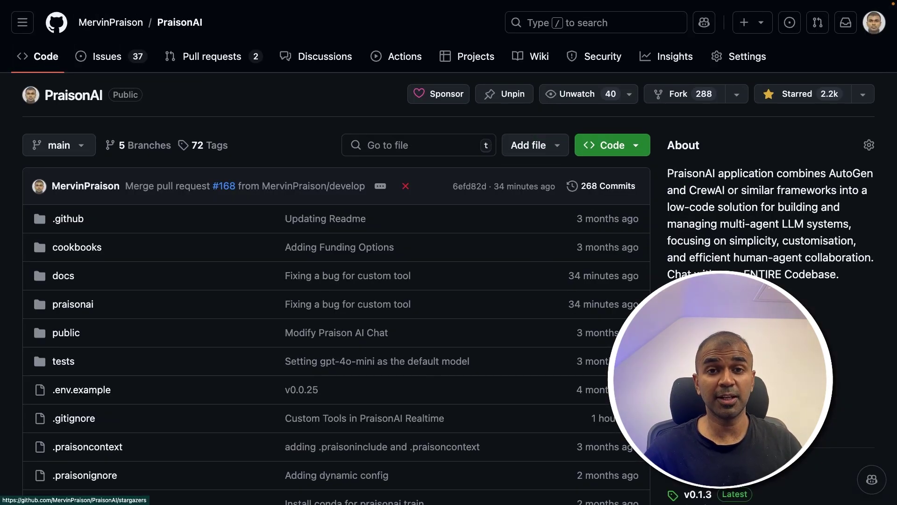